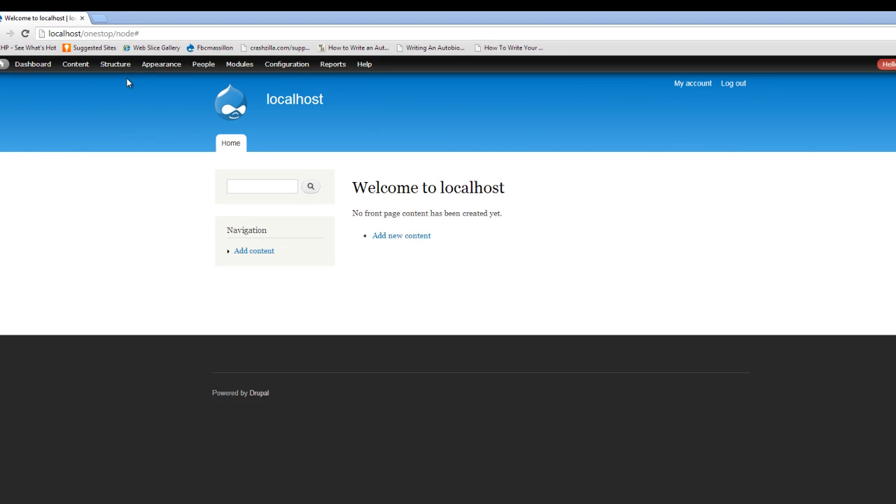
{"action": "mouse_move", "coordinate": [111, 60]}
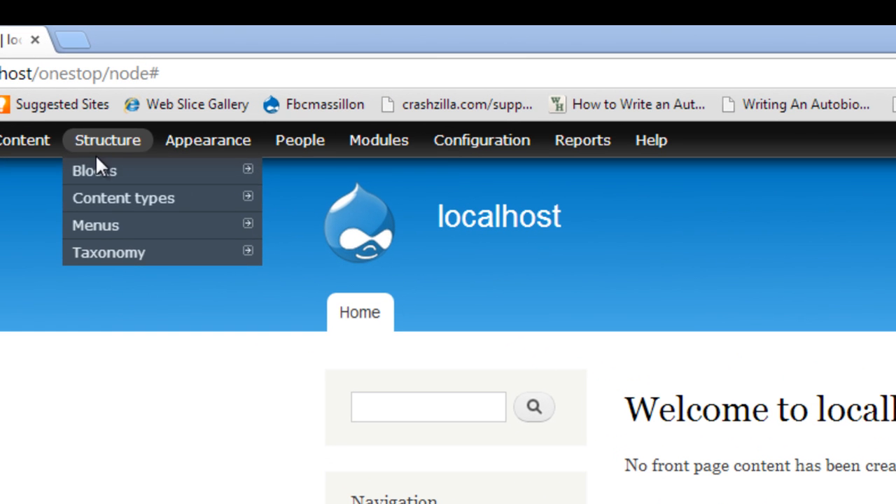
{"action": "mouse_move", "coordinate": [120, 202]}
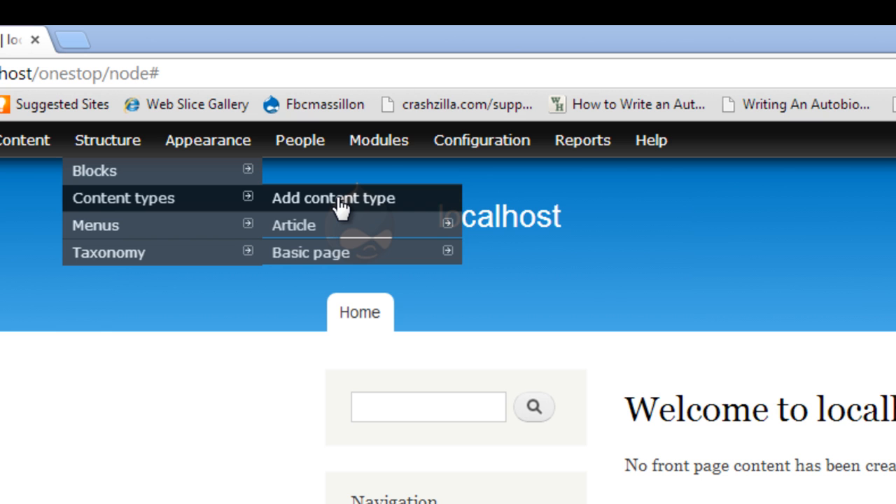
{"action": "mouse_move", "coordinate": [362, 229]}
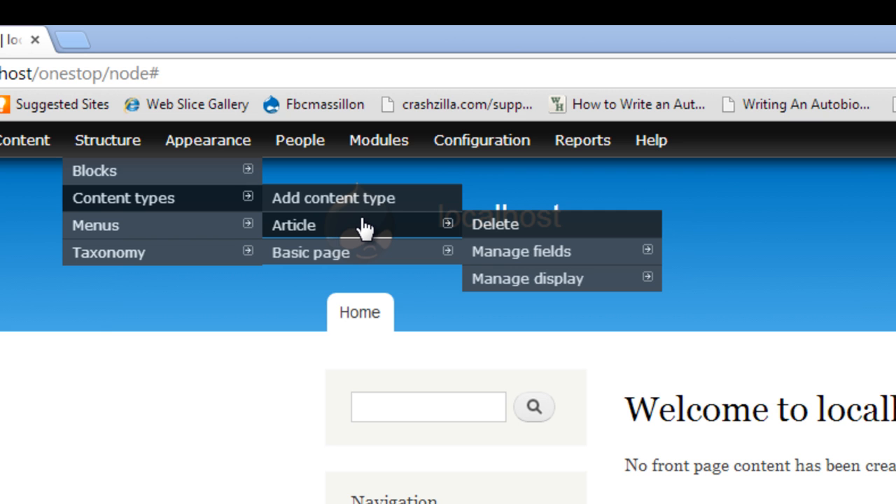
{"action": "mouse_move", "coordinate": [558, 256]}
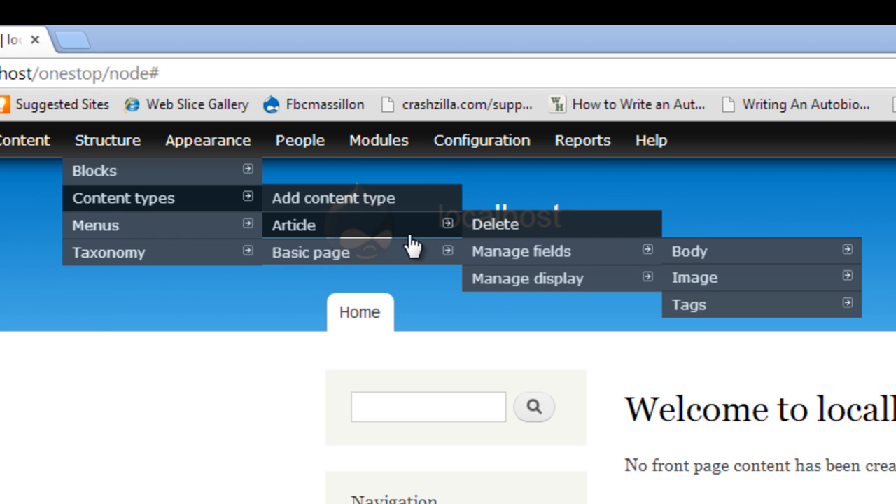
{"action": "mouse_move", "coordinate": [398, 252]}
{"action": "mouse_move", "coordinate": [541, 287]}
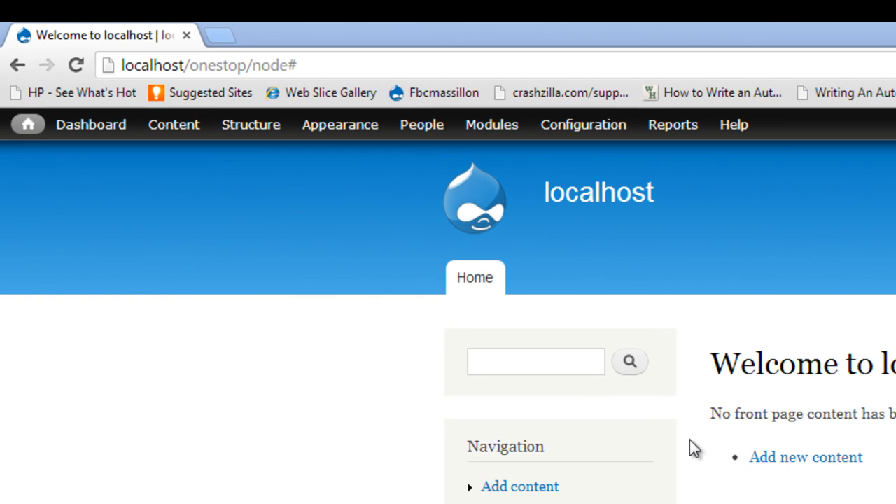
- Start a new Basic page and enter "Welcome" as its title
{"action": "mouse_move", "coordinate": [190, 140]}
{"action": "mouse_move", "coordinate": [200, 155]}
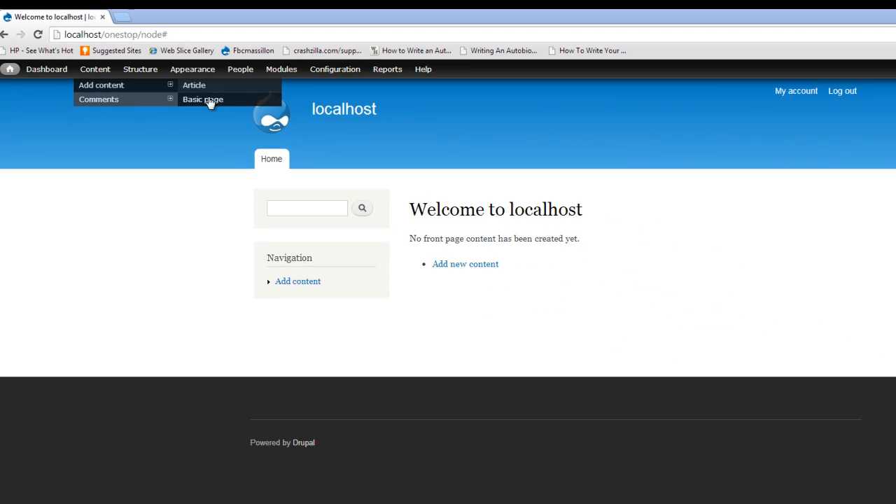
{"action": "left_click", "coordinate": [361, 176]}
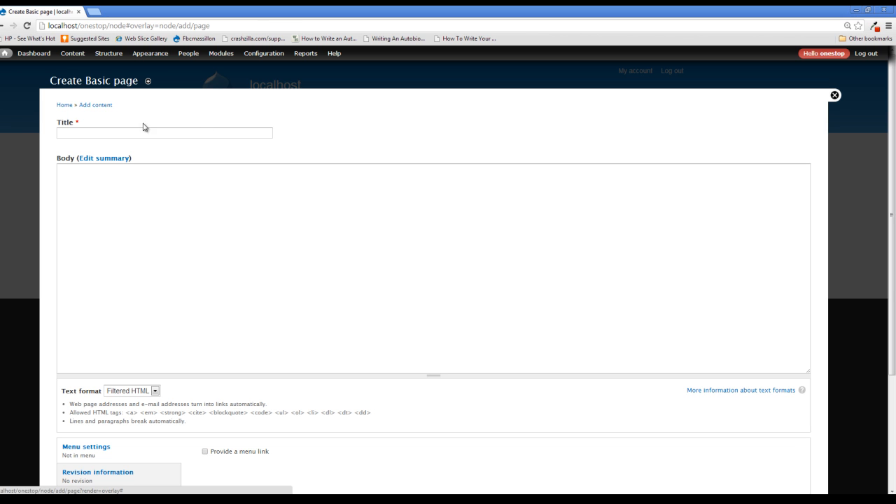
{"action": "left_click", "coordinate": [77, 133]}
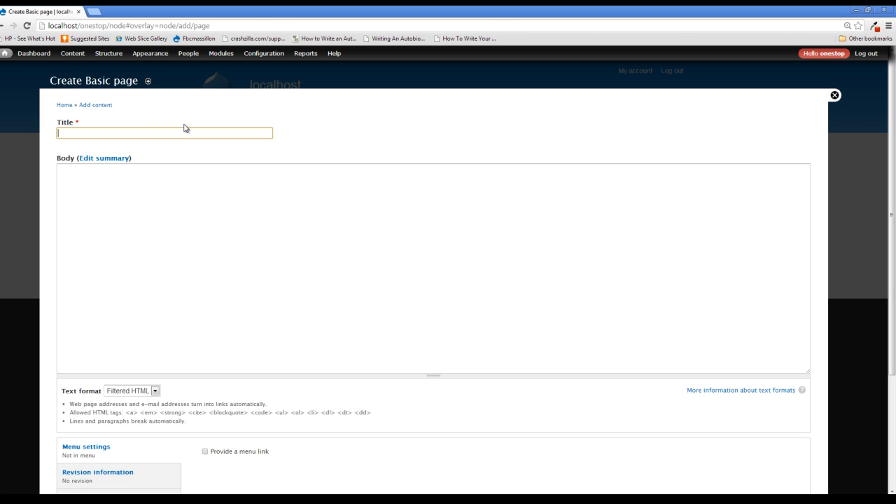
{"action": "type", "text": "WElcome"}
{"action": "key", "text": "BackSpace"}
{"action": "key", "text": "BackSpace"}
{"action": "type", "text": "e"}
{"action": "key", "text": "Tab"}
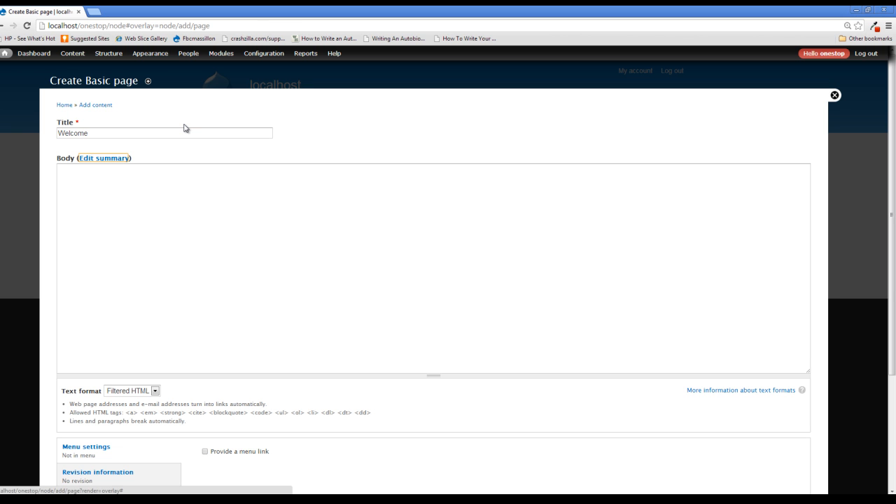
{"action": "key", "text": "Tab"}
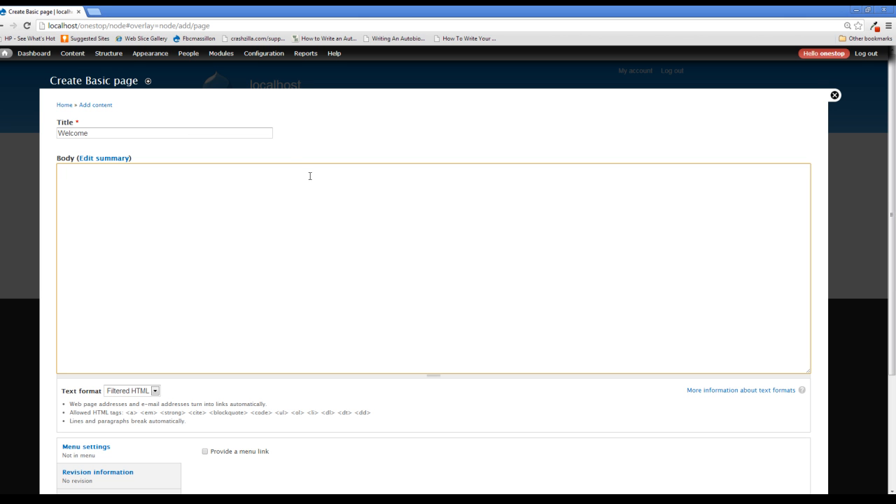
- Review the new page's URL, comment, authoring and publishing settings, promote it to the front page, and save it
{"action": "scroll", "coordinate": [266, 228], "scroll_direction": "down", "scroll_amount": 5}
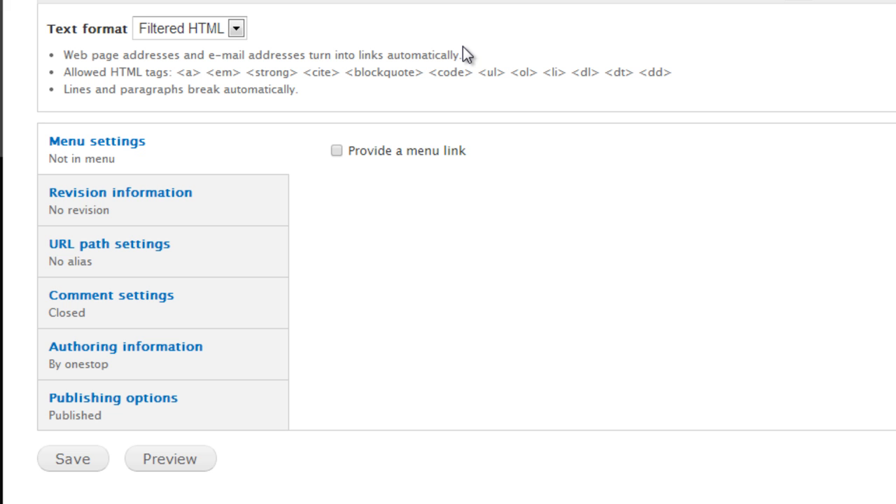
{"action": "left_click", "coordinate": [234, 264]}
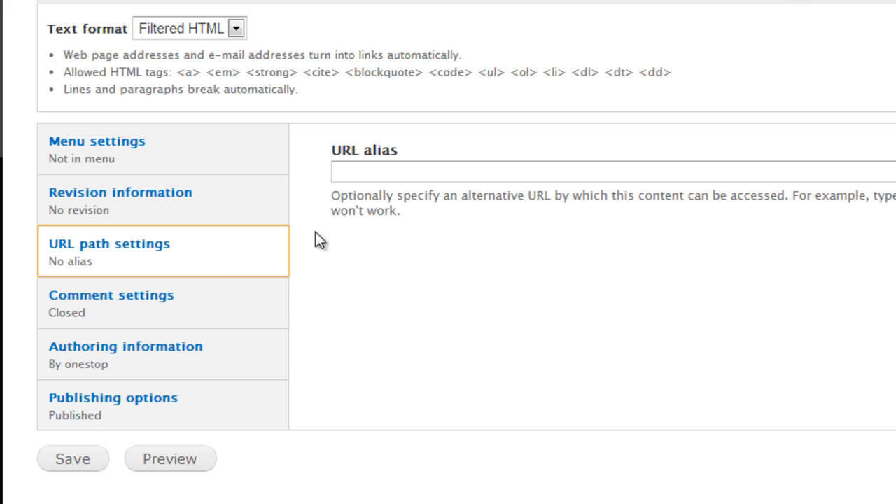
{"action": "left_click", "coordinate": [262, 289]}
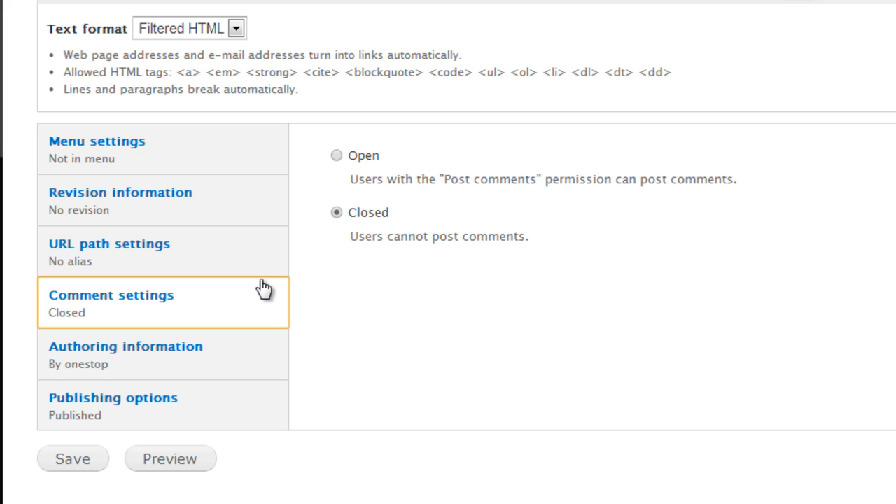
{"action": "left_click", "coordinate": [234, 358]}
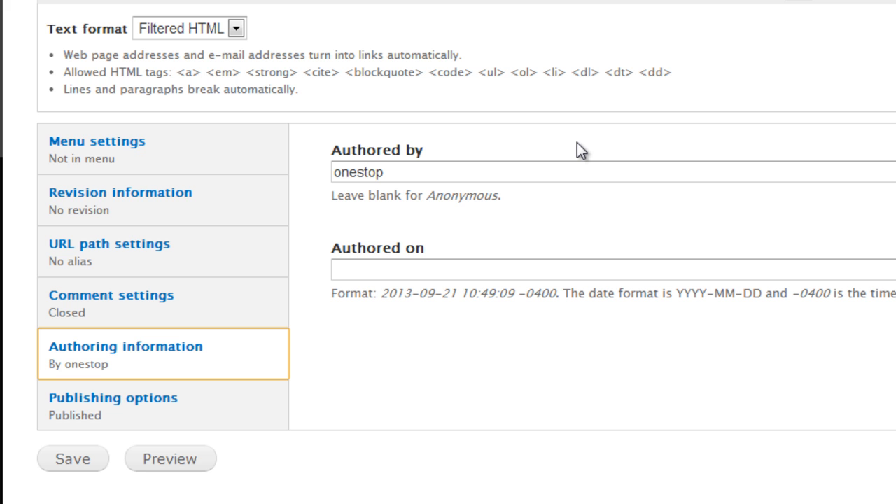
{"action": "left_click", "coordinate": [245, 413]}
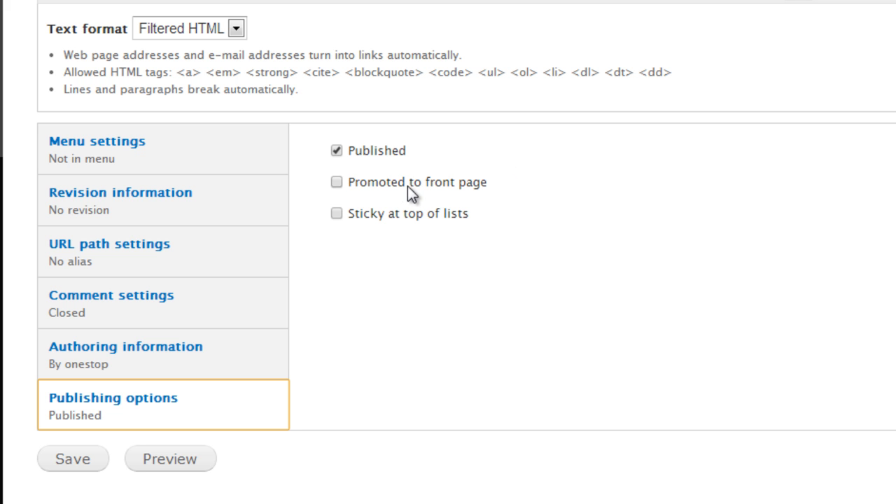
{"action": "left_click", "coordinate": [374, 185]}
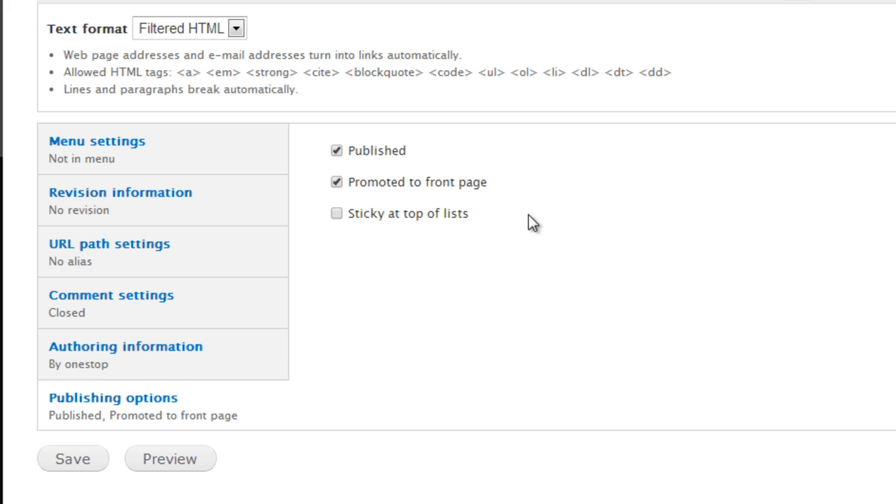
{"action": "left_click", "coordinate": [64, 462]}
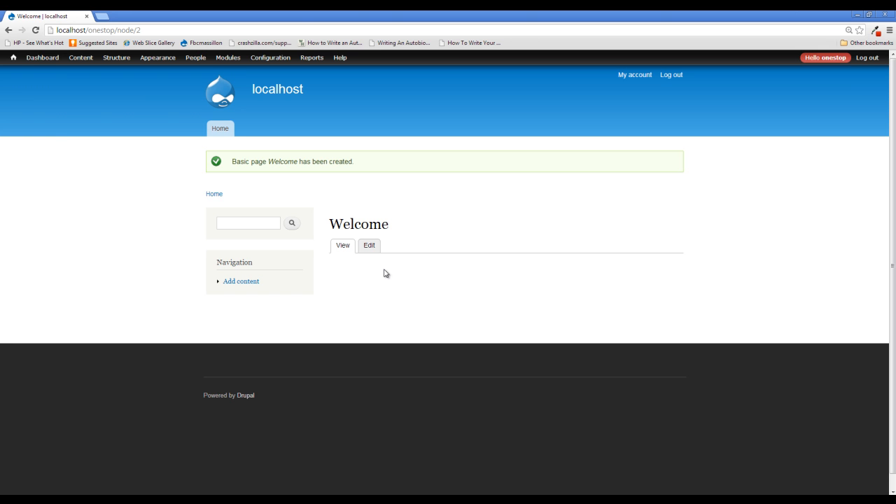
- Change the Welcome page's title to "Home", save it, and view the site's front page
{"action": "left_click", "coordinate": [368, 247]}
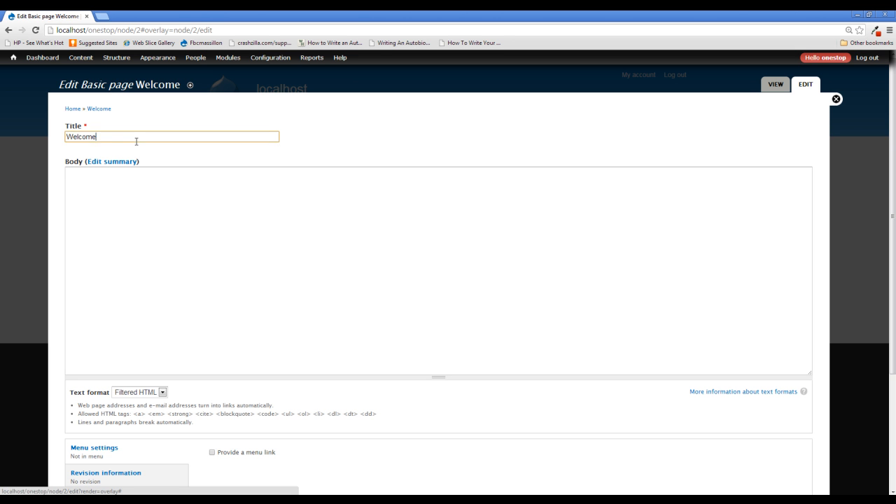
{"action": "double_click", "coordinate": [137, 140]}
{"action": "type", "text": "Home"}
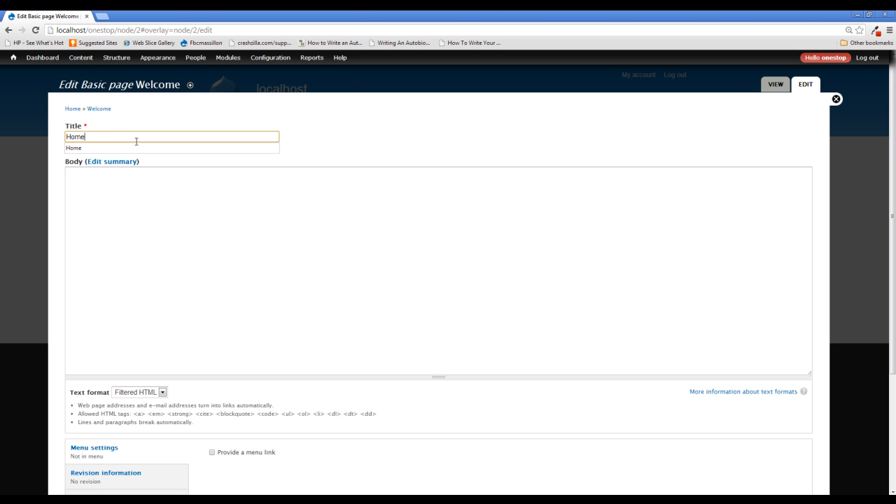
{"action": "scroll", "coordinate": [143, 143], "scroll_direction": "down", "scroll_amount": 3}
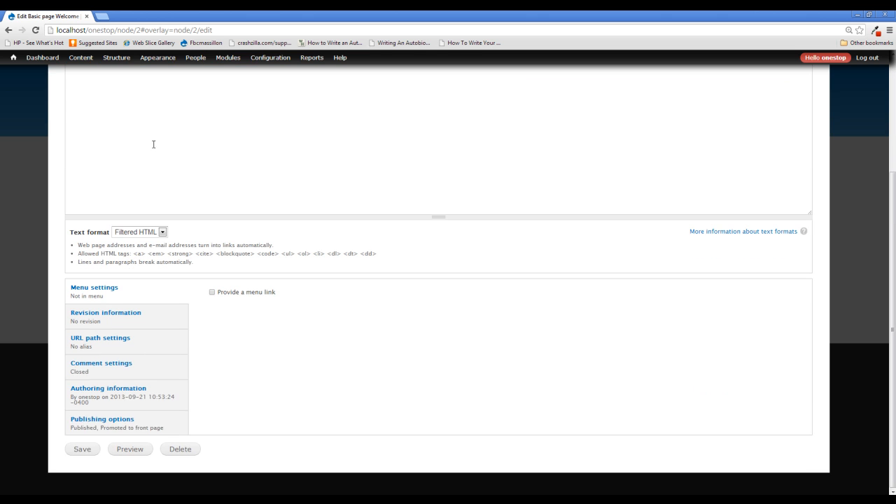
{"action": "left_click", "coordinate": [83, 449]}
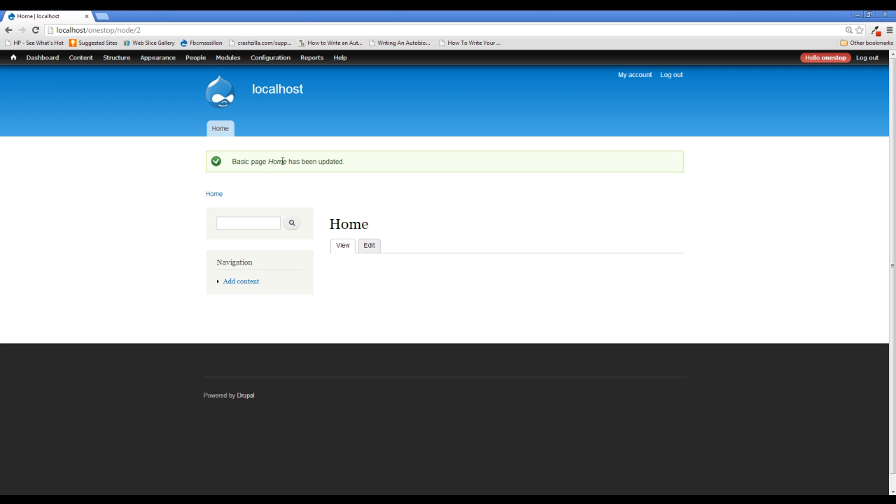
{"action": "left_click", "coordinate": [219, 136]}
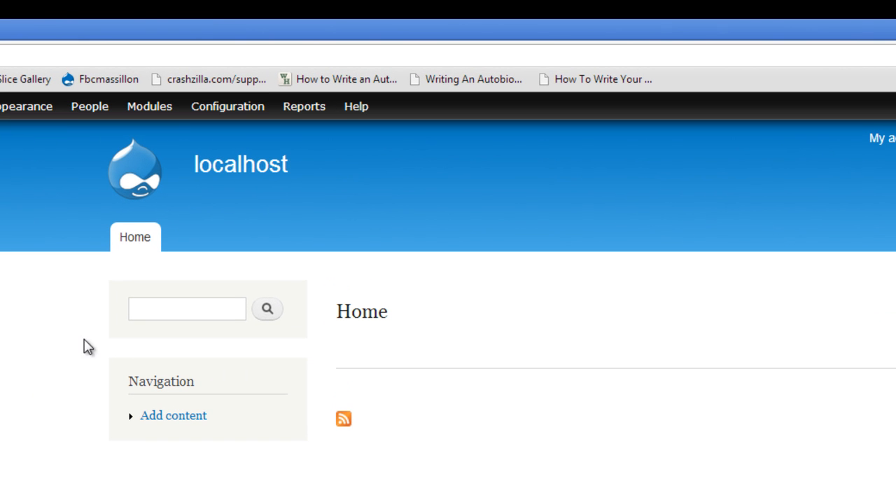
- Open the site information settings and change the site name to "OneStop"
{"action": "mouse_move", "coordinate": [259, 109]}
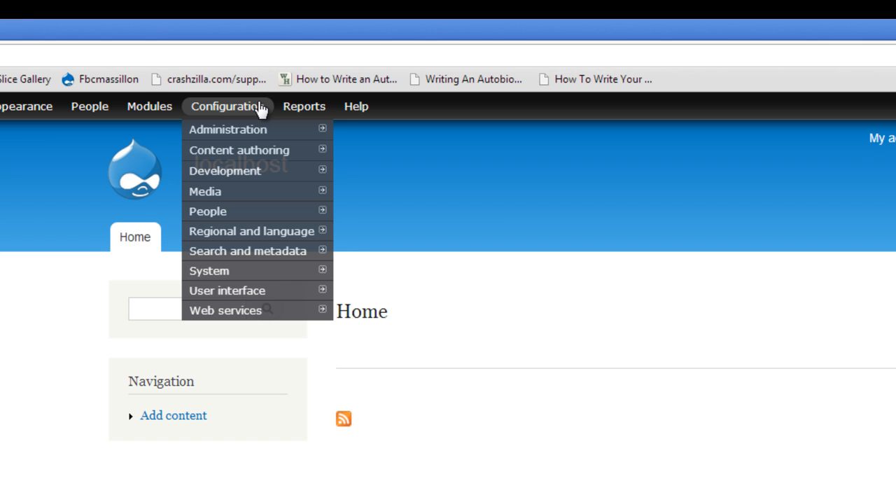
{"action": "mouse_move", "coordinate": [257, 271]}
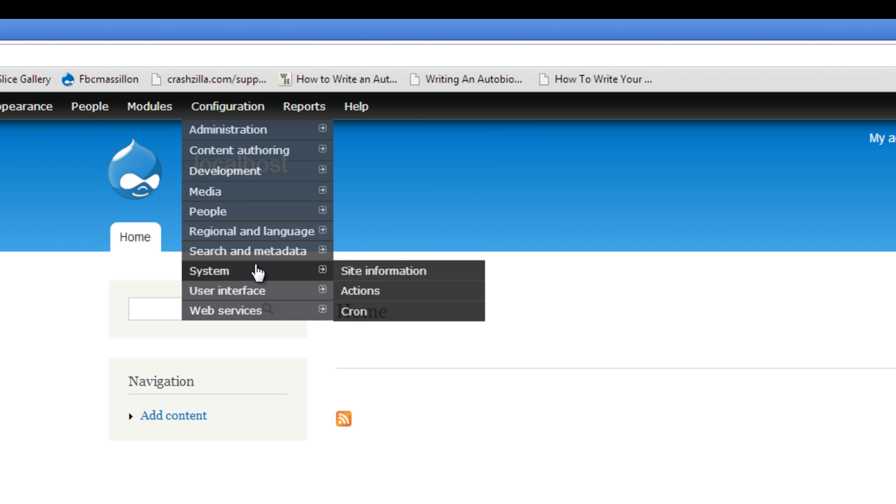
{"action": "left_click", "coordinate": [376, 275]}
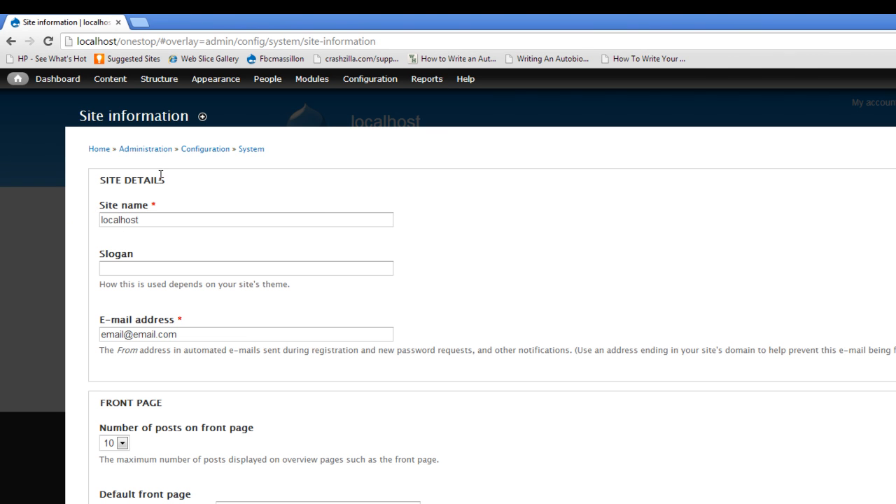
{"action": "double_click", "coordinate": [165, 219]}
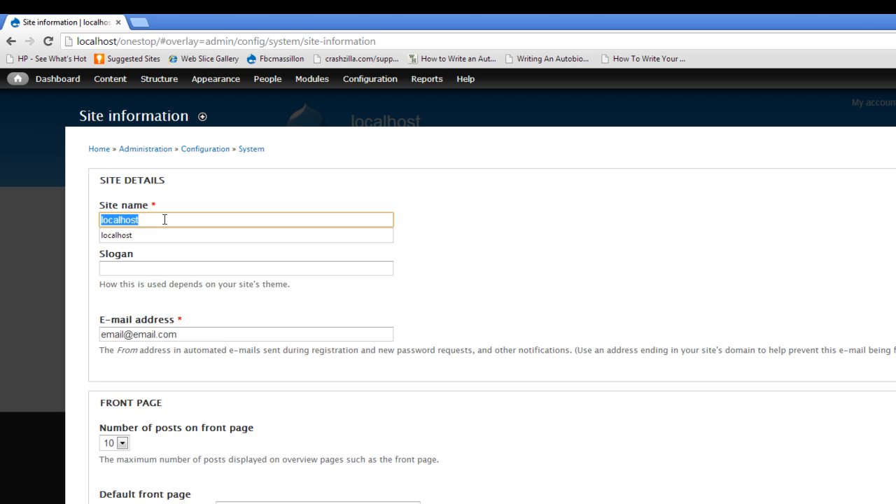
{"action": "type", "text": "OneSS"}
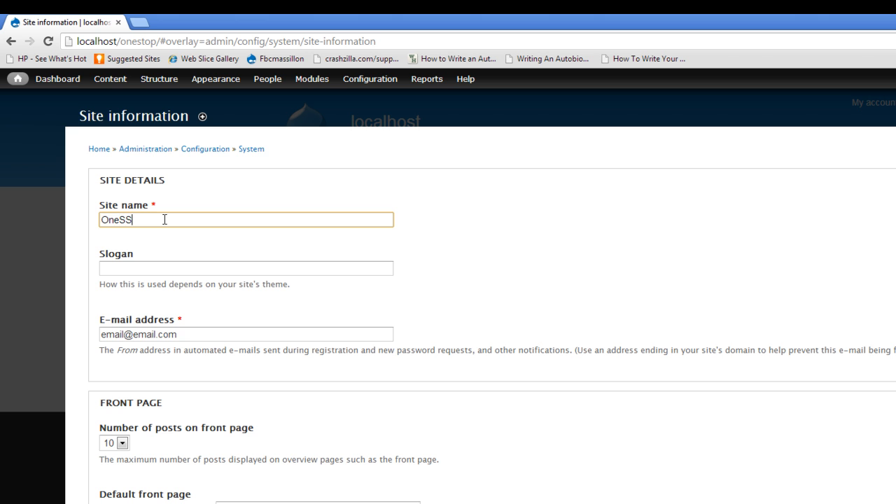
{"action": "key", "text": "BackSpace"}
{"action": "type", "text": "top"}
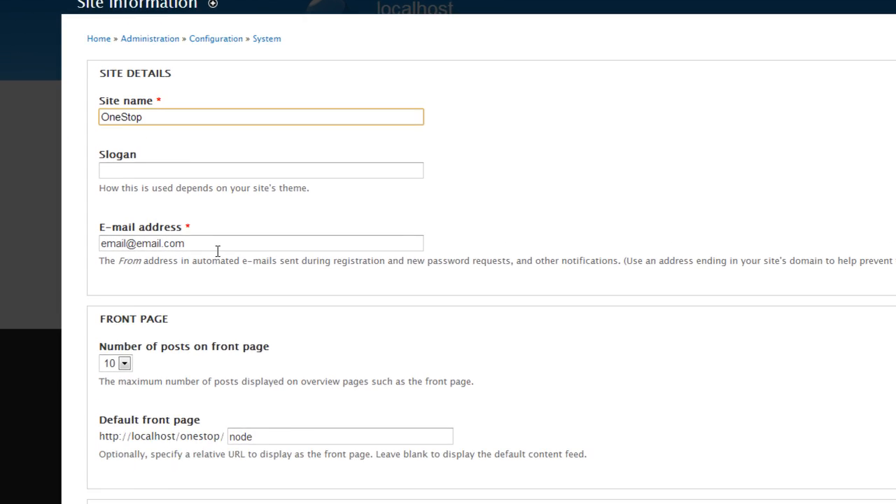
- Set the default front page to "node/2" and save the site configuration
{"action": "scroll", "coordinate": [218, 250], "scroll_direction": "down", "scroll_amount": 2}
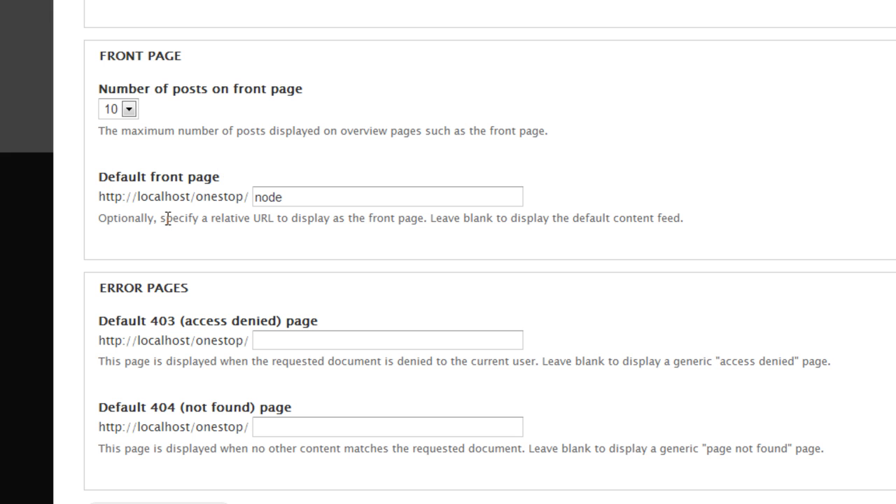
{"action": "left_click", "coordinate": [292, 197]}
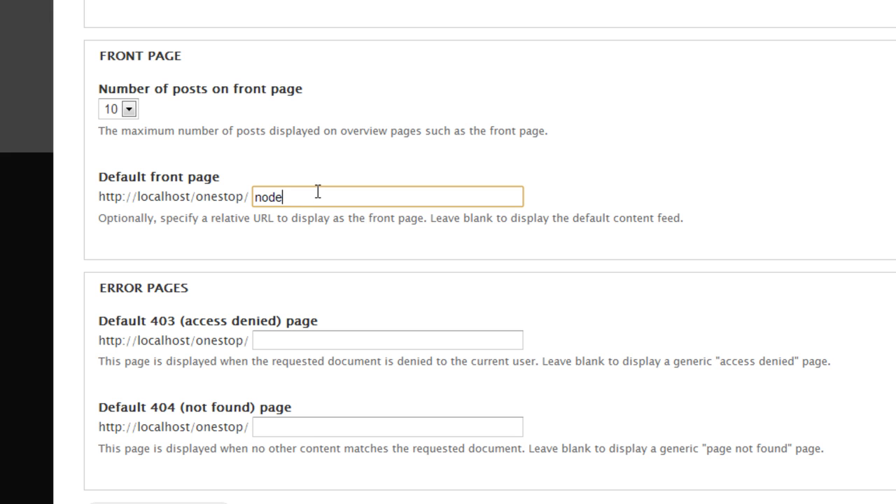
{"action": "type", "text": "/2"}
{"action": "scroll", "coordinate": [389, 84], "scroll_direction": "down", "scroll_amount": 2}
{"action": "left_click", "coordinate": [158, 430]}
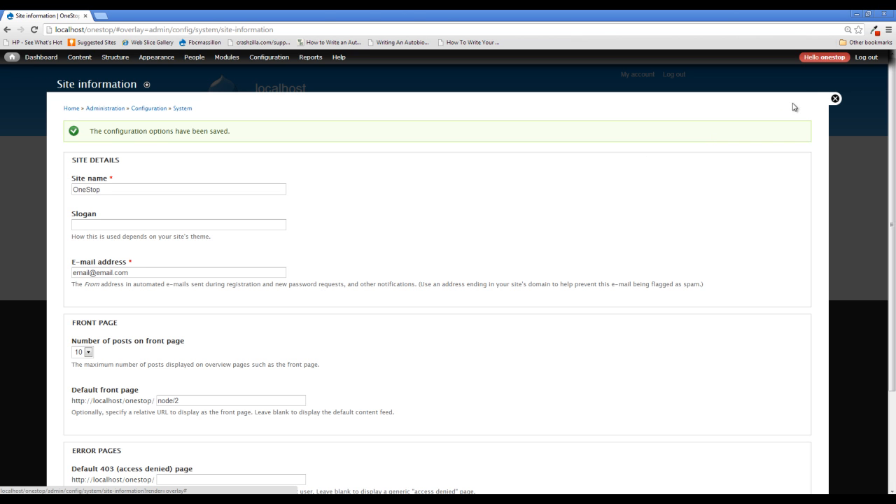
- Close the site information settings and check that the Home link and site name lead to the front page
{"action": "left_click", "coordinate": [834, 99]}
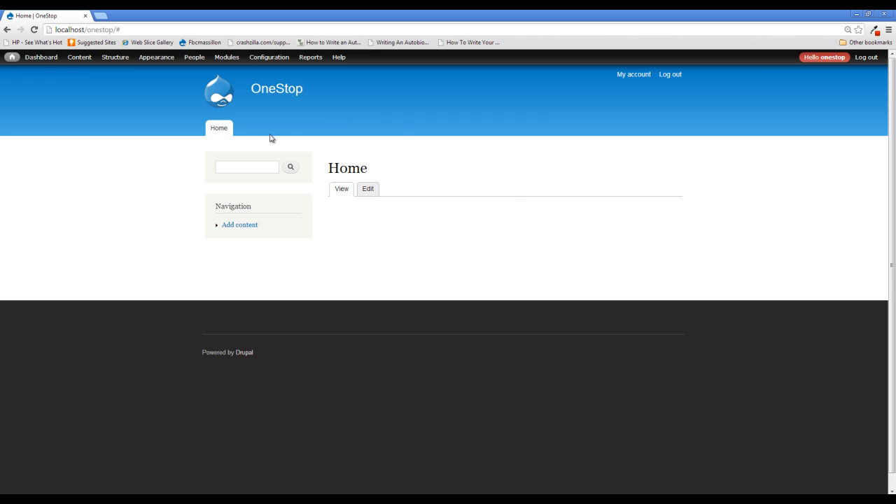
{"action": "left_click", "coordinate": [226, 135]}
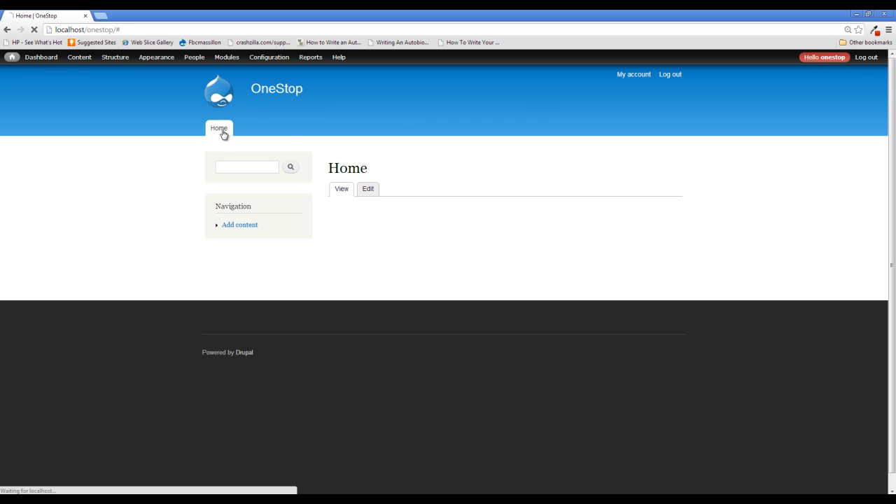
{"action": "left_click", "coordinate": [295, 93]}
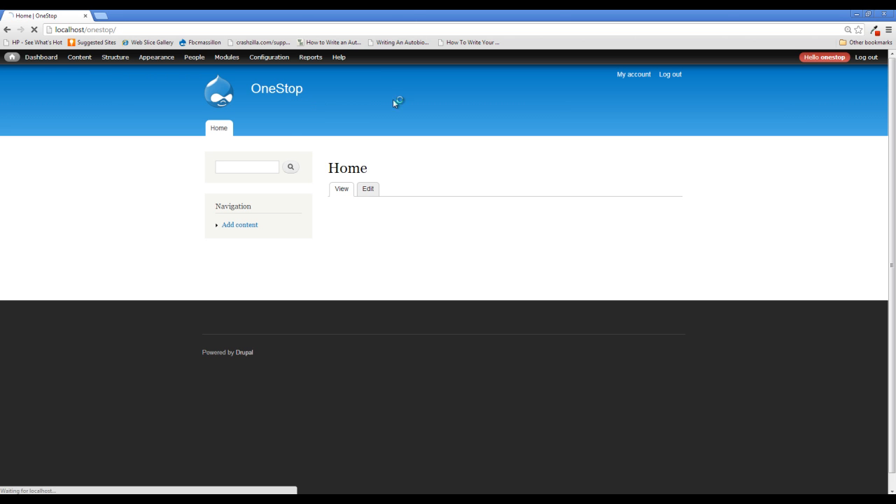